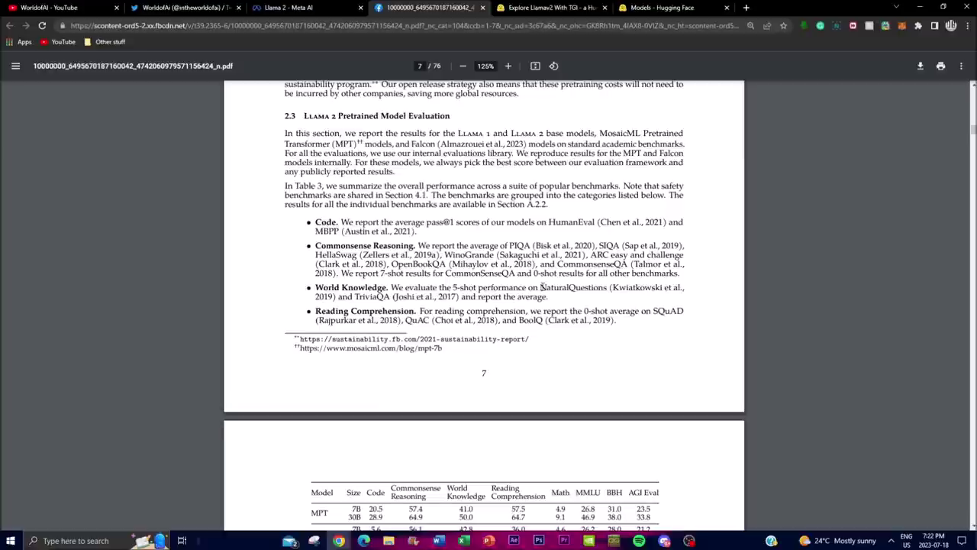
# Scroll the Llama 2 paper to page 7, section 2.3 on pretrained model evaluation
pyautogui.scroll(-1, 573, 300)
# Review the Table 3 benchmark comparison on page 8, then switch to the Llama 2 Meta AI tab
pyautogui.scroll(-2, 573, 300)
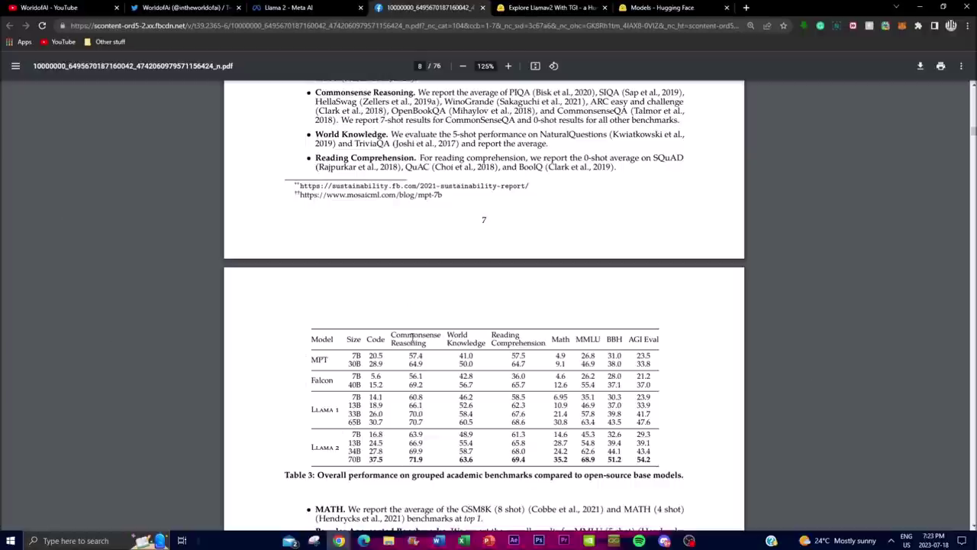
pyautogui.scroll(-2, 471, 364)
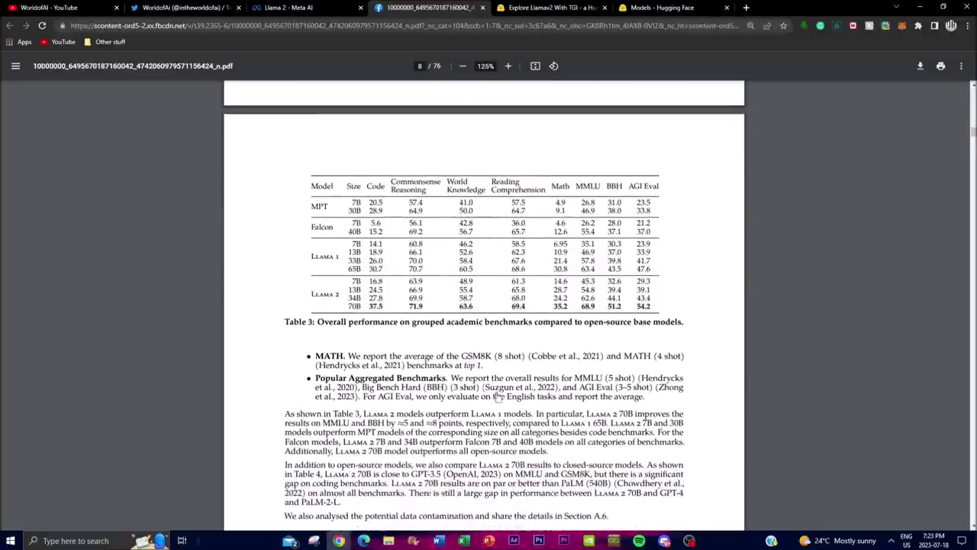
pyautogui.scroll(4, 483, 386)
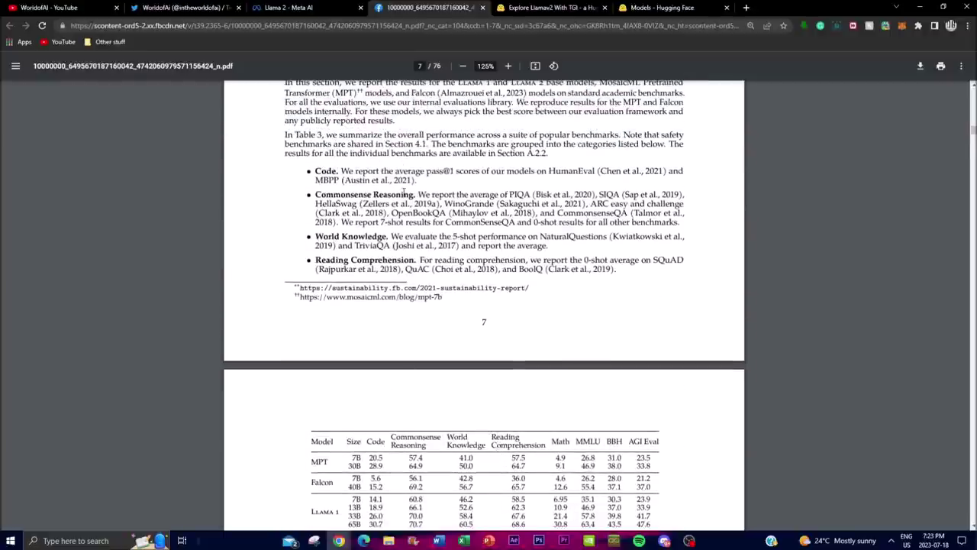
pyautogui.scroll(-3, 730, 302)
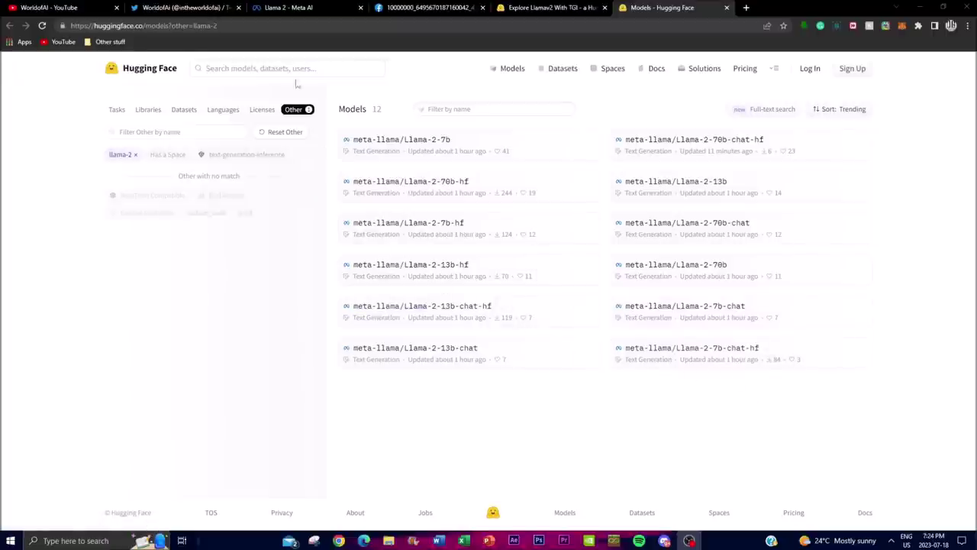
pyautogui.click(288, 9)
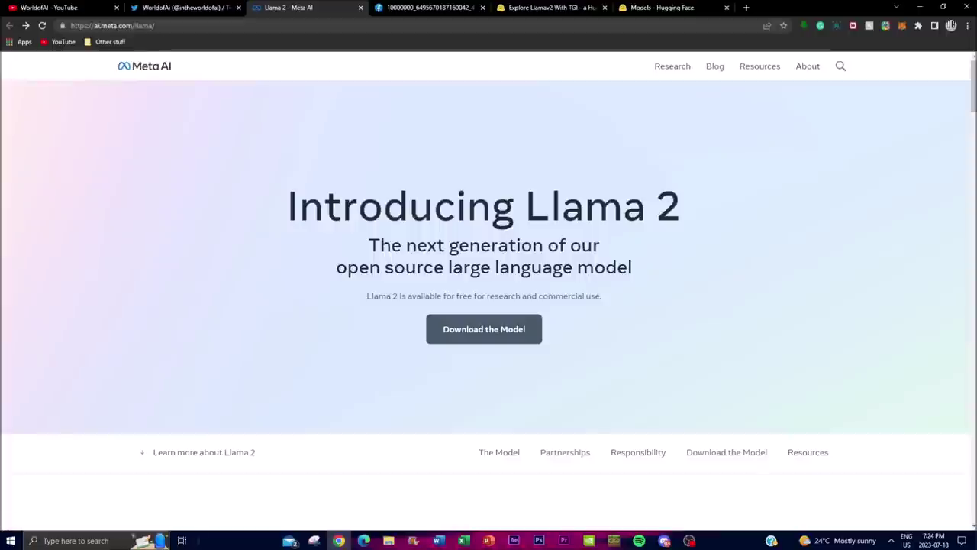
# Open the Llama 2 access request form and read through its license agreement
pyautogui.click(455, 330)
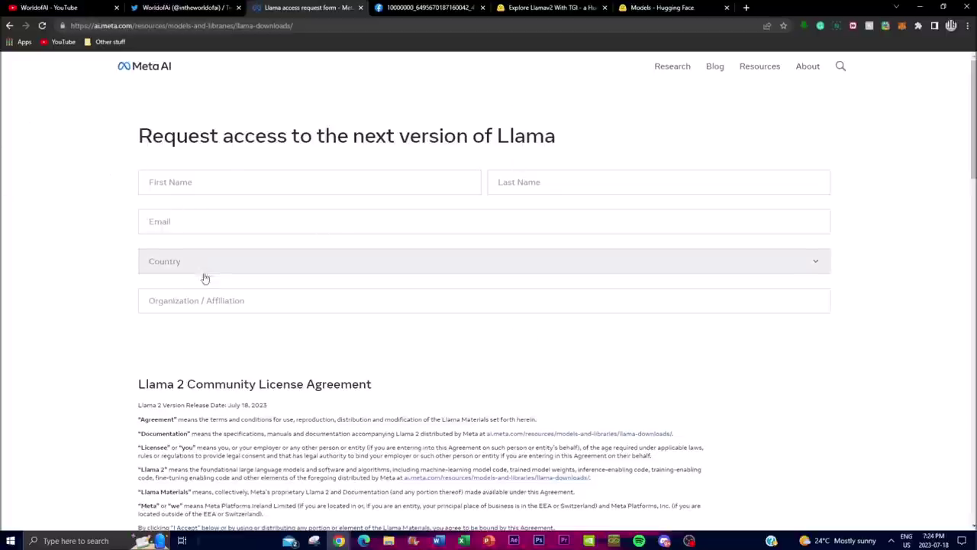
pyautogui.scroll(-10, 250, 343)
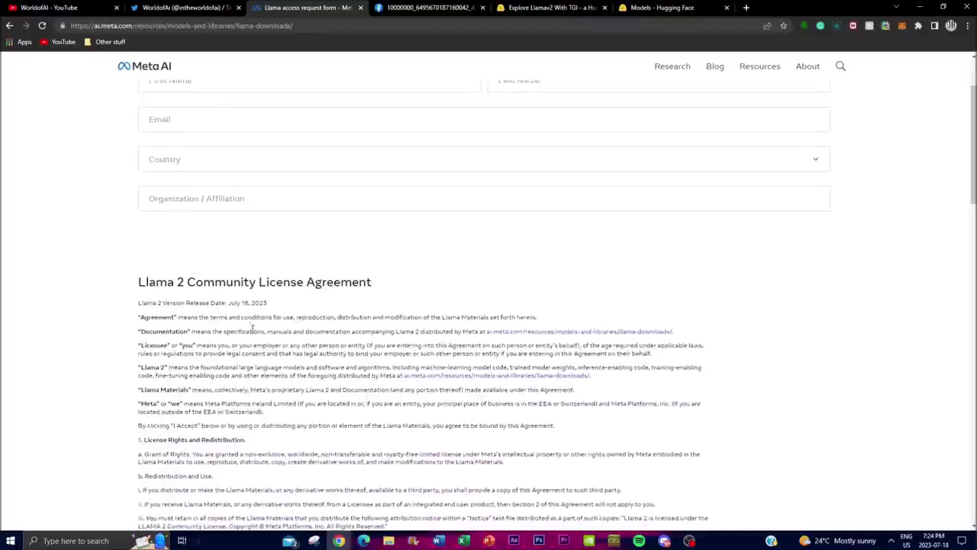
pyautogui.scroll(-11, 436, 371)
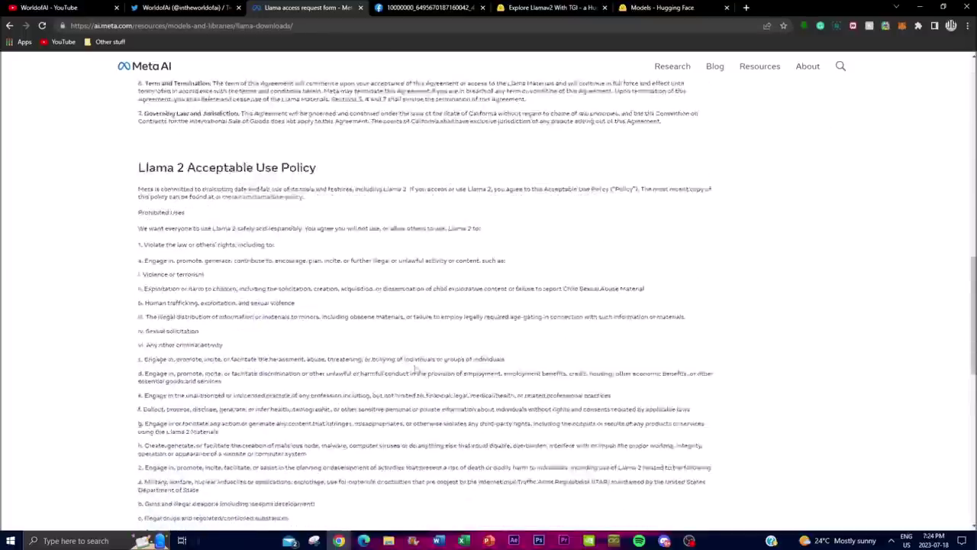
pyautogui.scroll(8, 191, 324)
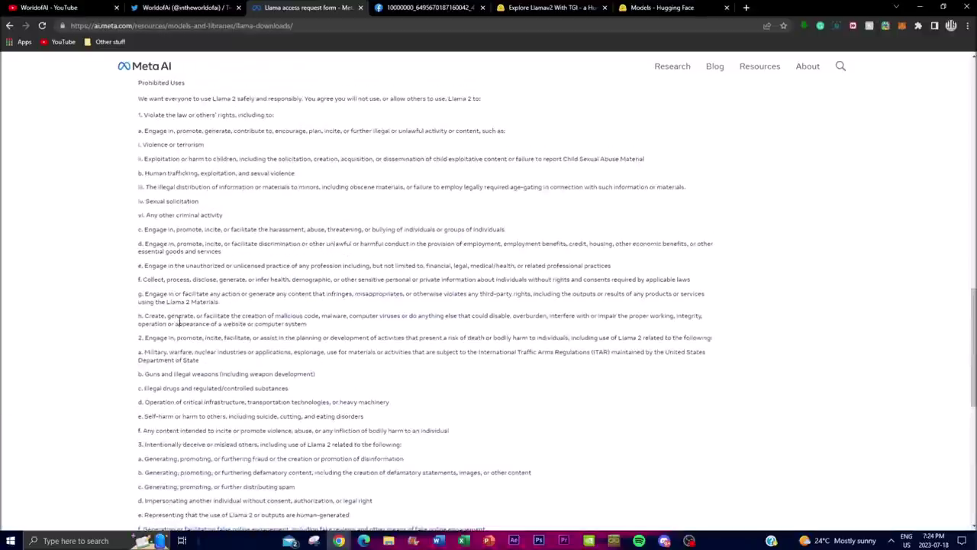
pyautogui.scroll(-4, 167, 302)
pyautogui.scroll(-3, 166, 299)
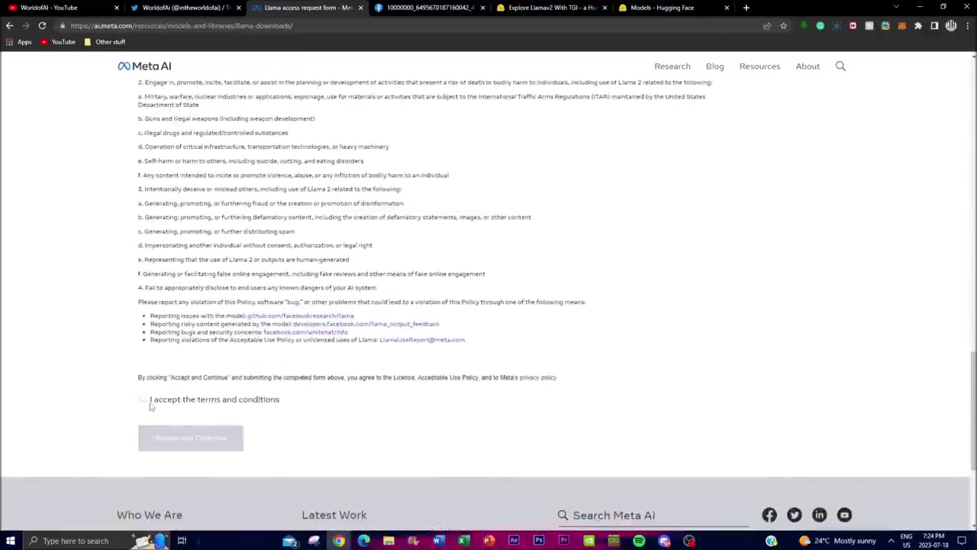
pyautogui.scroll(10, 323, 404)
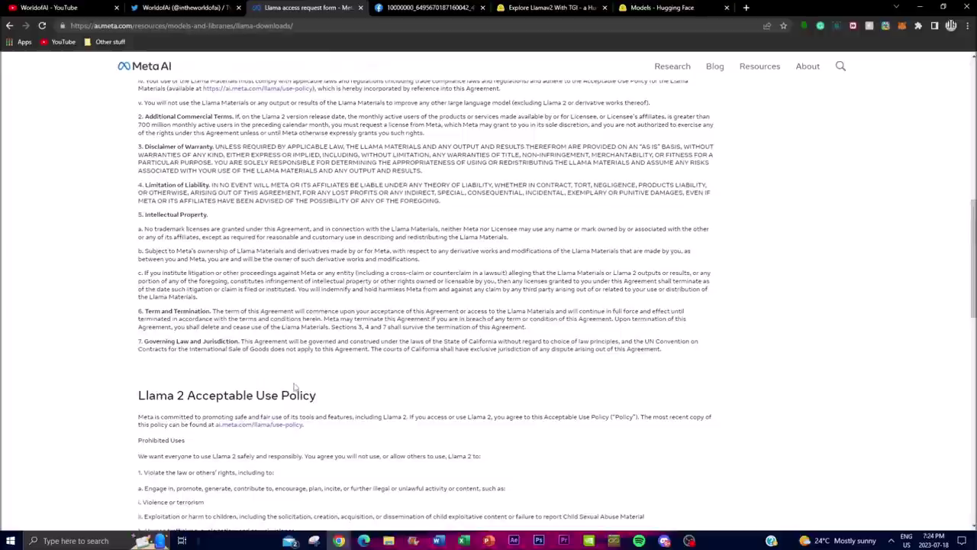
# Read the acceptable use policy down to the terms checkbox, then return to the Hugging Face llama-2 list
pyautogui.scroll(15, 260, 381)
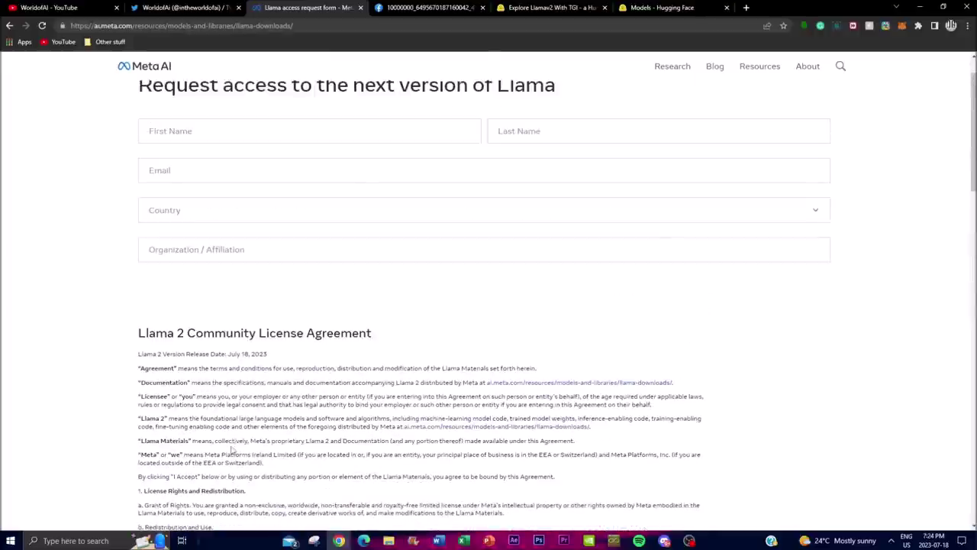
pyautogui.scroll(1, 255, 435)
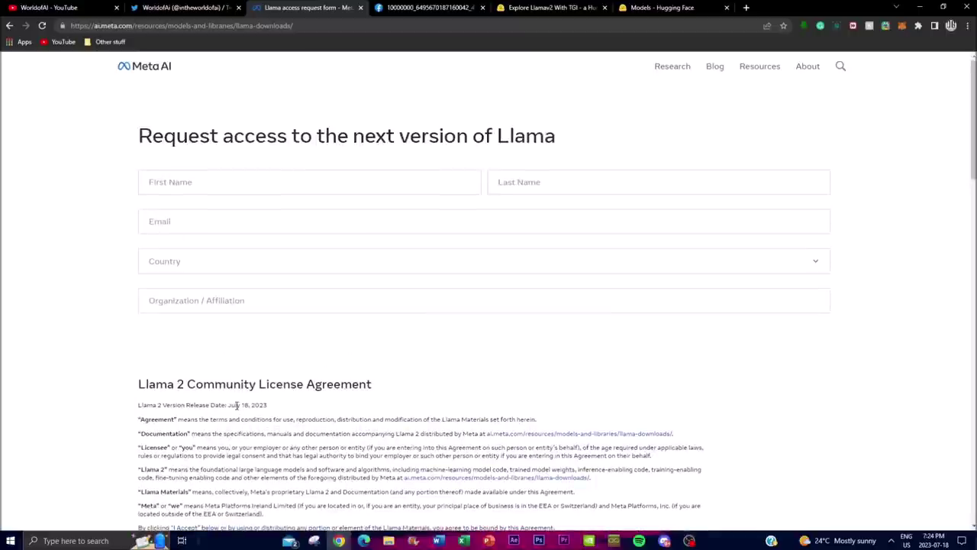
pyautogui.scroll(-15, 227, 402)
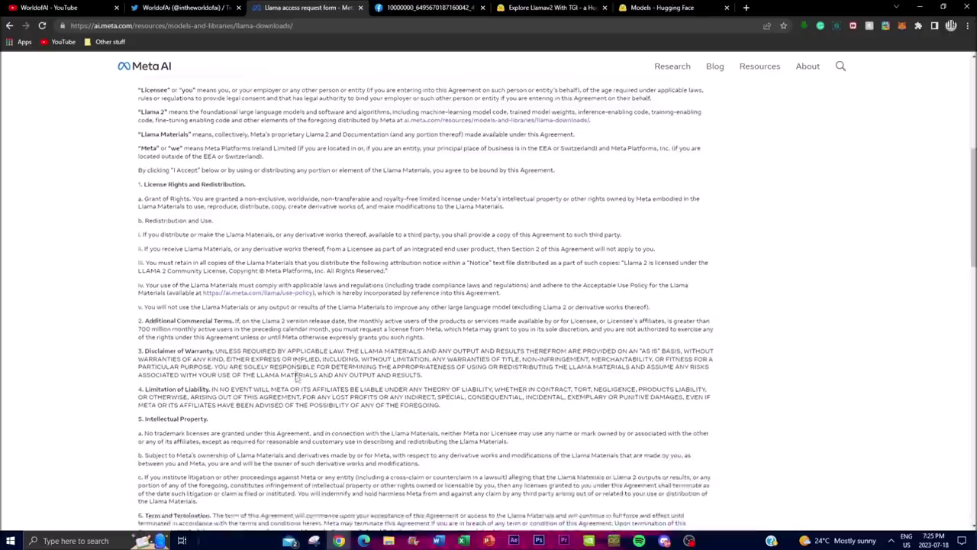
pyautogui.scroll(15, 464, 321)
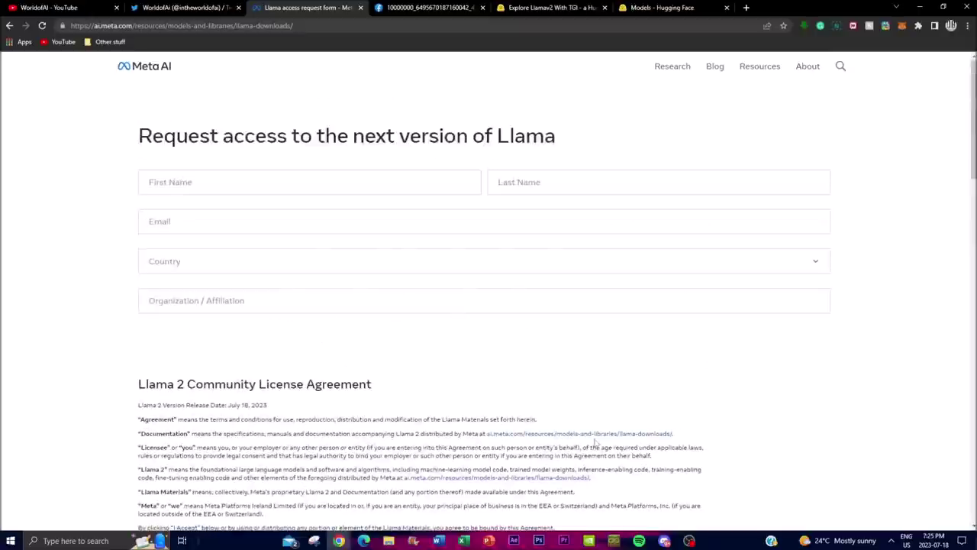
pyautogui.scroll(-12, 228, 425)
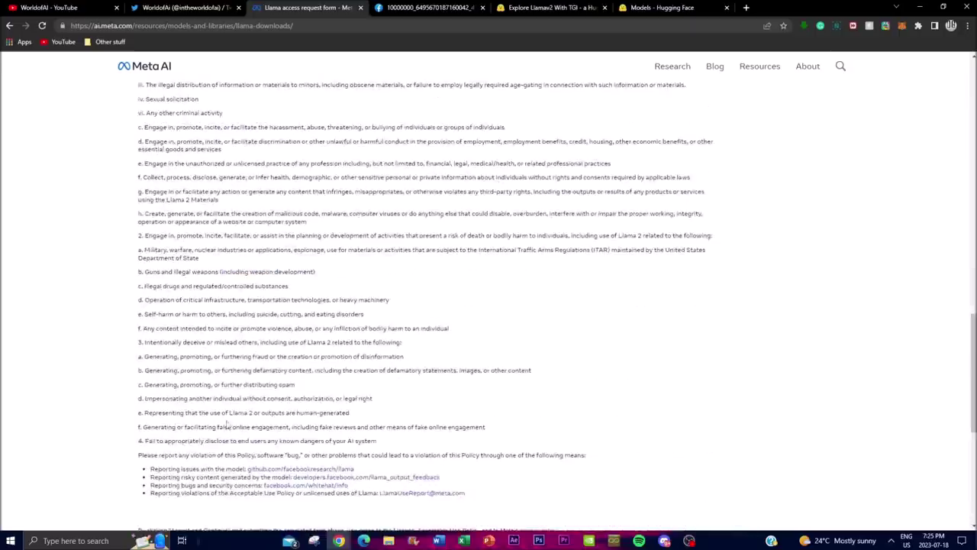
pyautogui.scroll(-3, 227, 425)
pyautogui.scroll(8, 273, 356)
pyautogui.scroll(10, 251, 400)
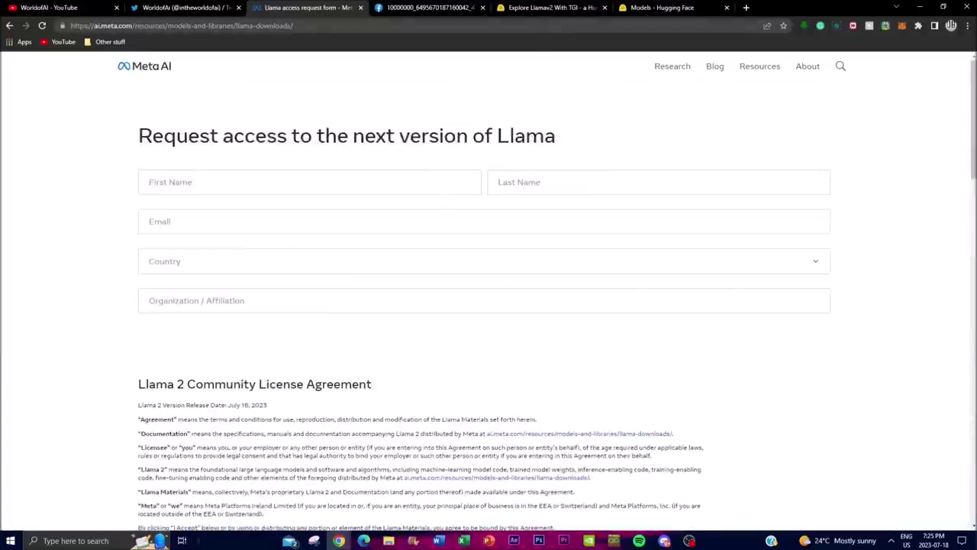
pyautogui.click(658, 8)
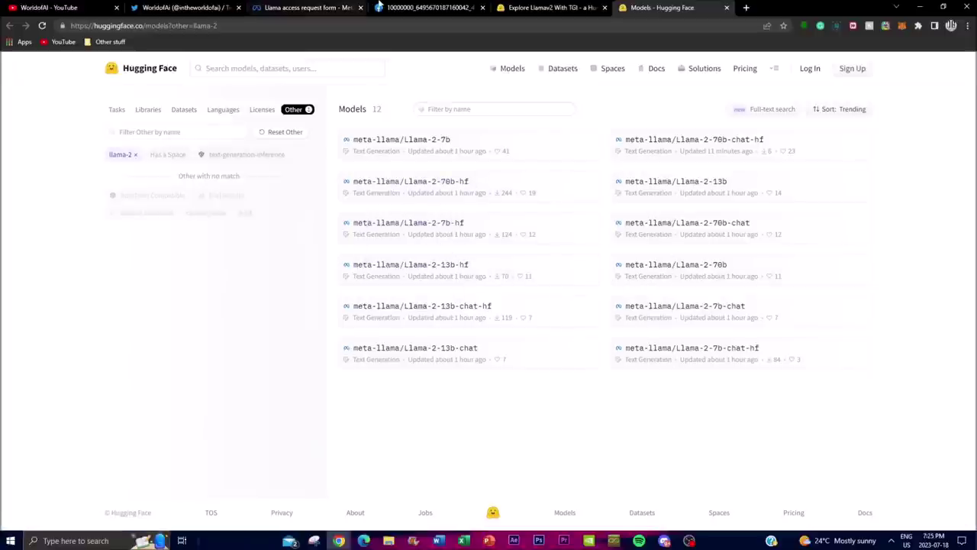
# Return to the Llama 2 paper at page 4 on the released models
pyautogui.click(441, 6)
pyautogui.scroll(5, 429, 343)
pyautogui.scroll(15, 427, 342)
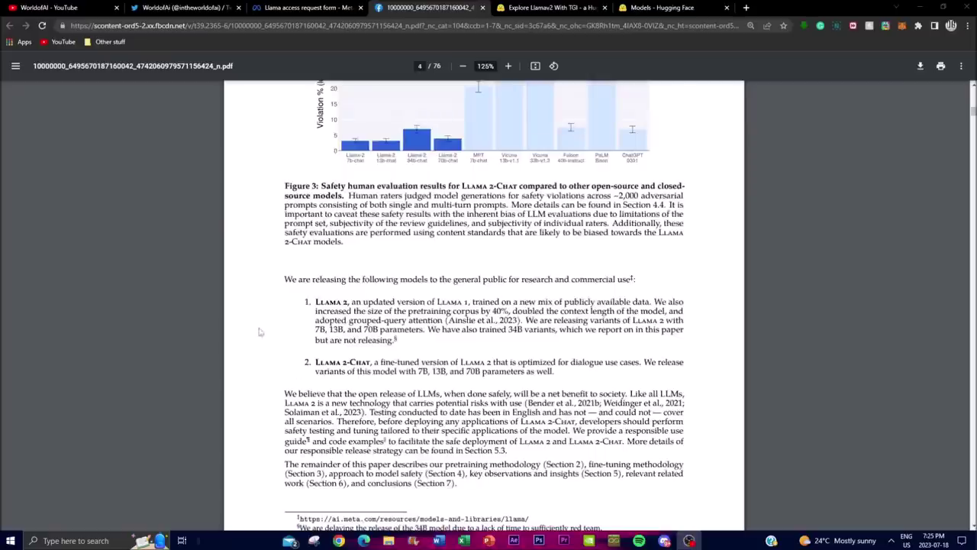
# Highlight and clear 'Llama' and the publicly available data phrase, then go to the Llama2 70B Chatbot
pyautogui.doubleClick(328, 302)
pyautogui.click(374, 303)
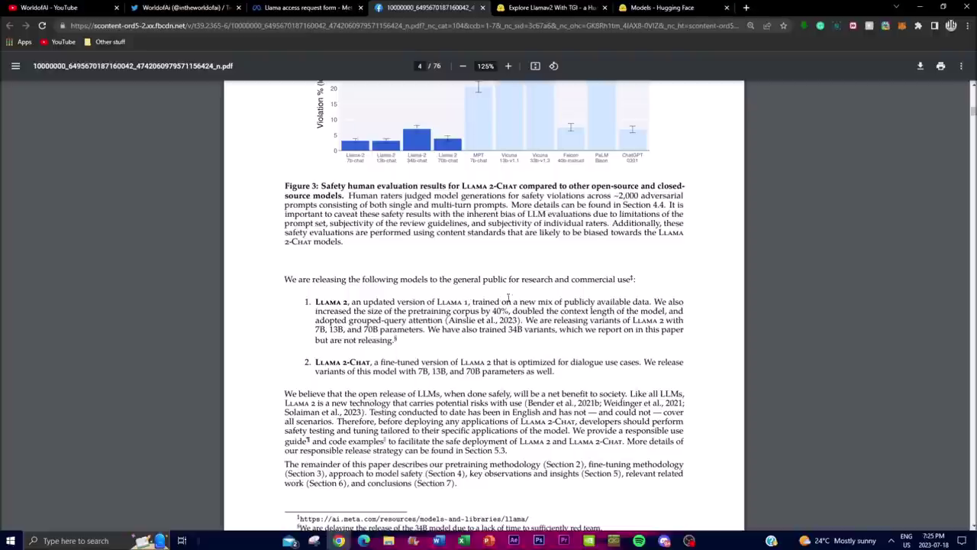
pyautogui.moveTo(599, 302); pyautogui.dragTo(713, 296)
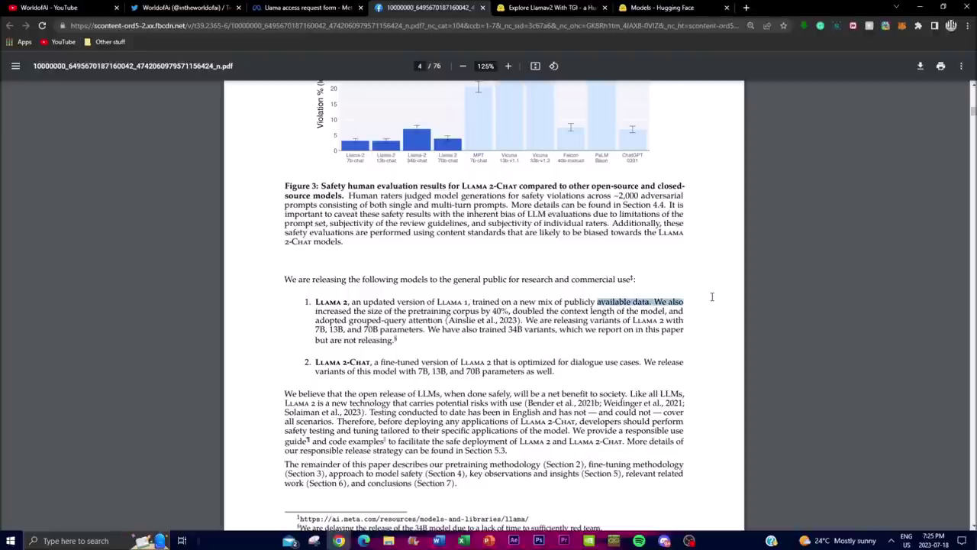
pyautogui.click(712, 301)
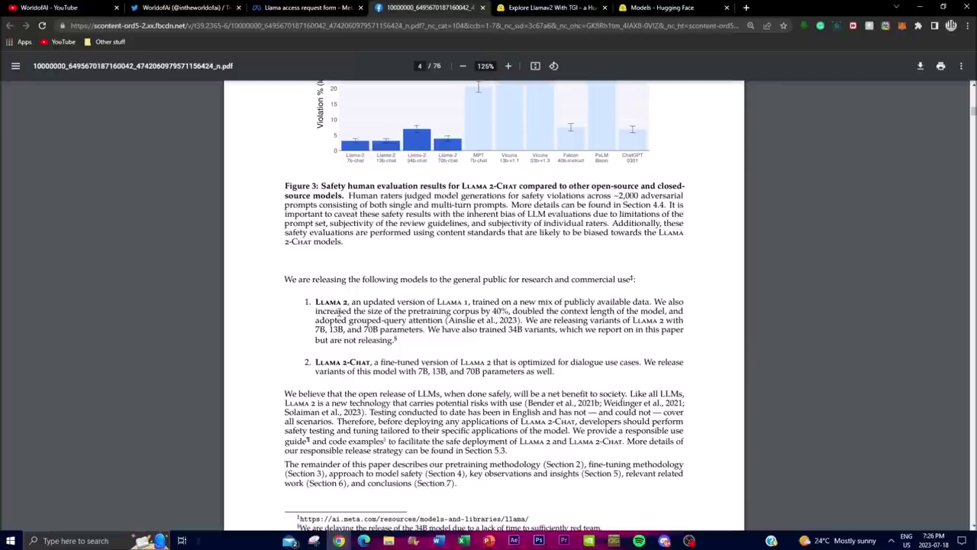
pyautogui.click(545, 9)
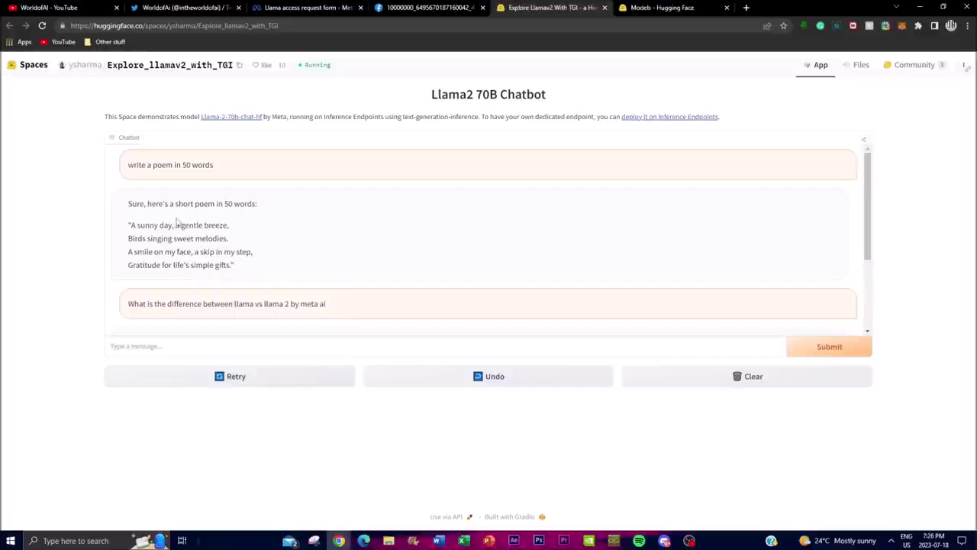
pyautogui.moveTo(134, 203); pyautogui.dragTo(184, 226)
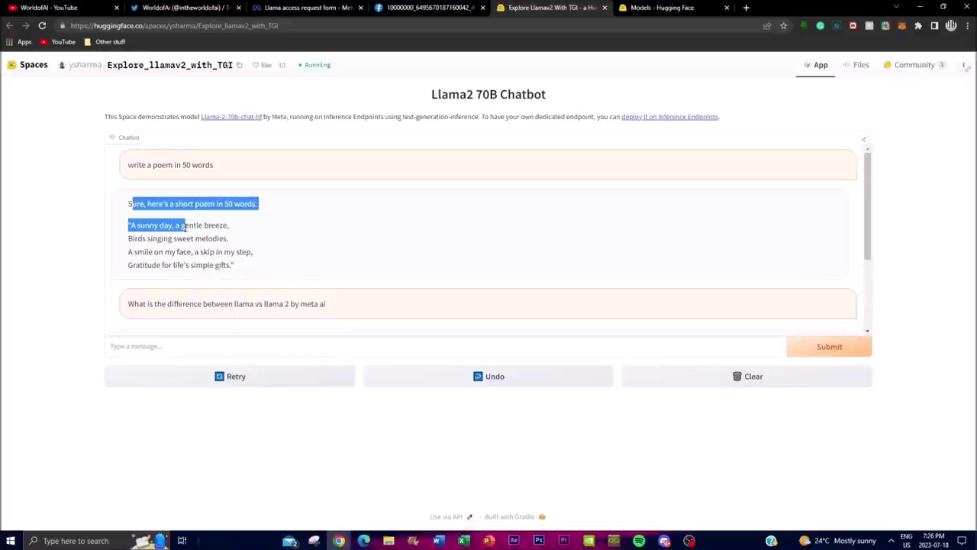
pyautogui.click(184, 228)
pyautogui.scroll(-2, 165, 229)
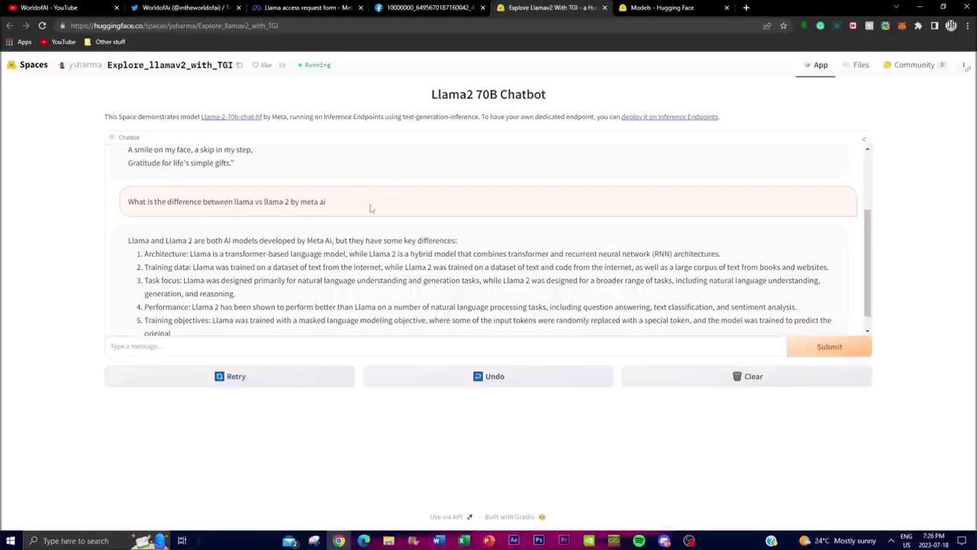
pyautogui.scroll(-1, 227, 252)
pyautogui.moveTo(171, 315); pyautogui.dragTo(133, 211)
pyautogui.click(133, 212)
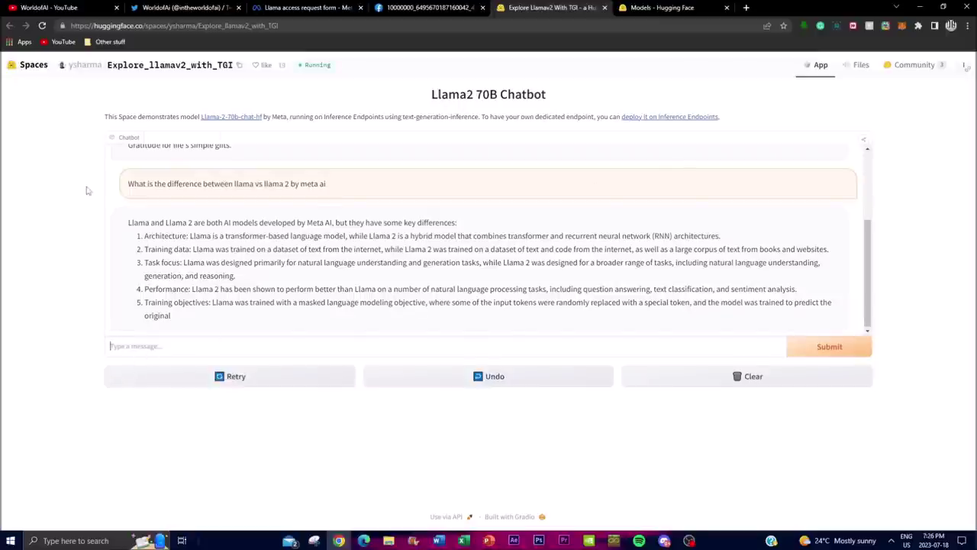
# Ask the chatbot to 'write an email to my boss saying that I wont be able to make it in as I am sick' and read the reply
pyautogui.write('write an email')
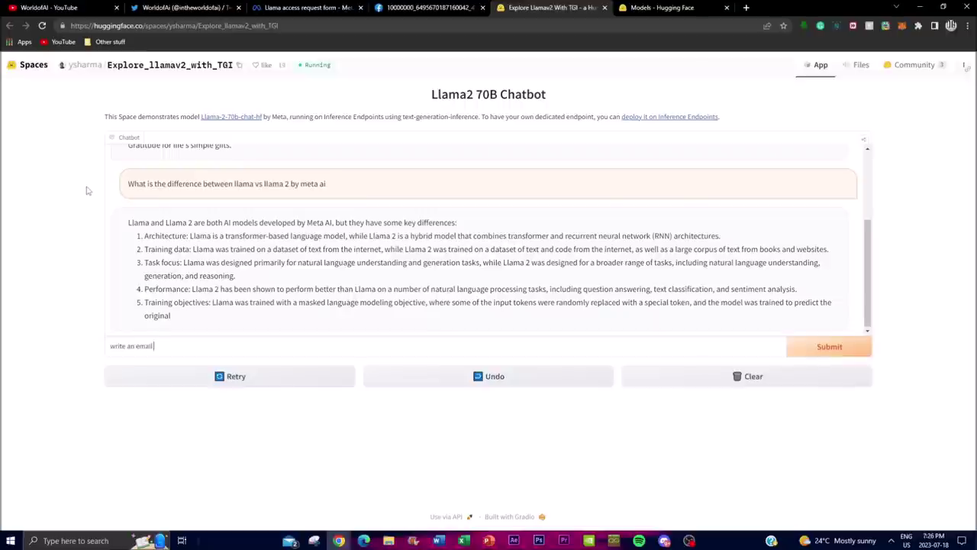
pyautogui.write(' to my boss saying that I wont be able to make it in as I')
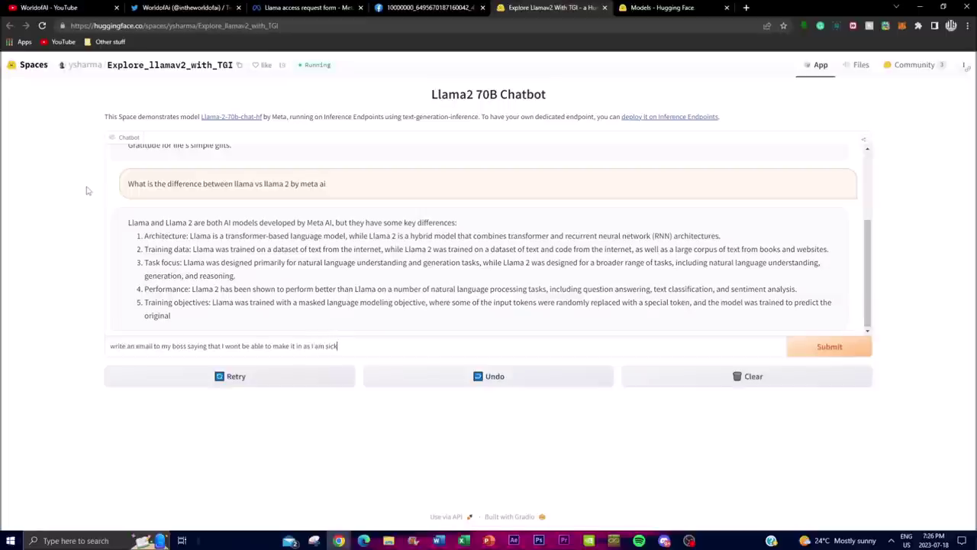
pyautogui.write(' am sick')
pyautogui.press('Return')
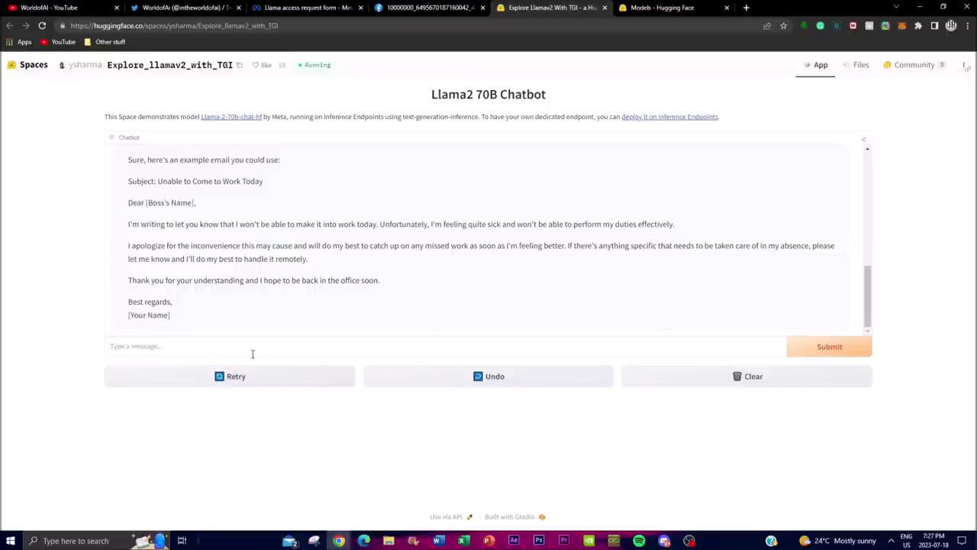
pyautogui.scroll(5, 239, 328)
pyautogui.scroll(-3, 195, 275)
pyautogui.scroll(-1, 195, 276)
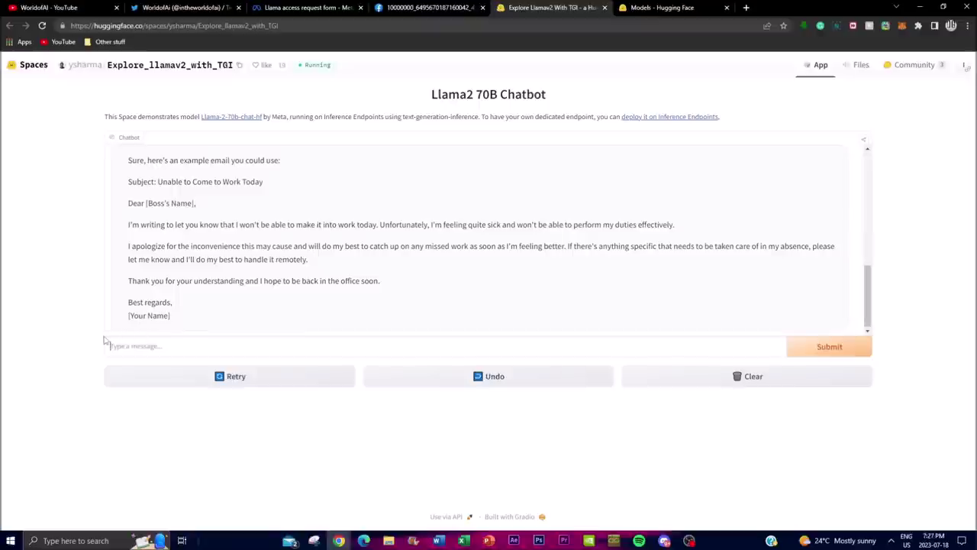
# Focus the chat message box, then switch to the Introducing Llama 2 page on Meta AI
pyautogui.click(107, 343)
pyautogui.hotkey('ctrl', '3')
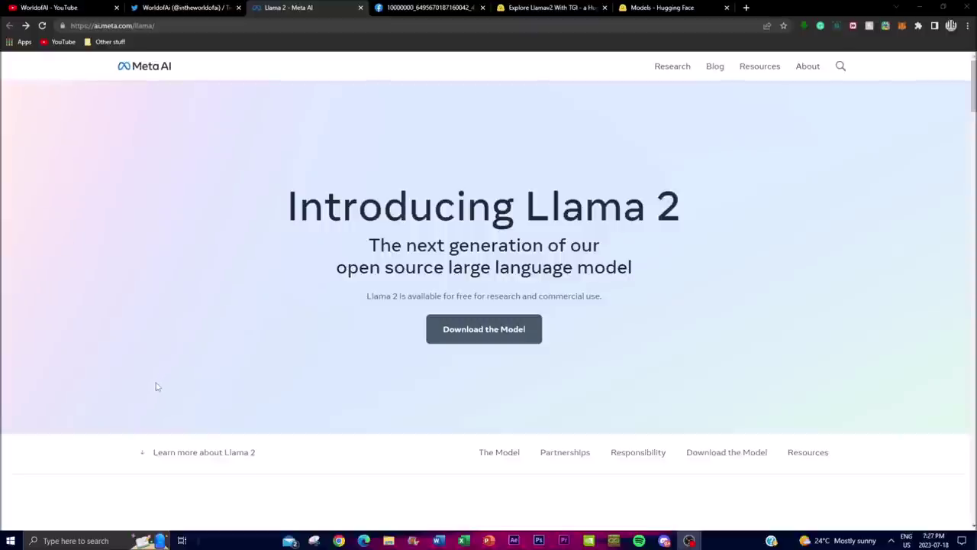